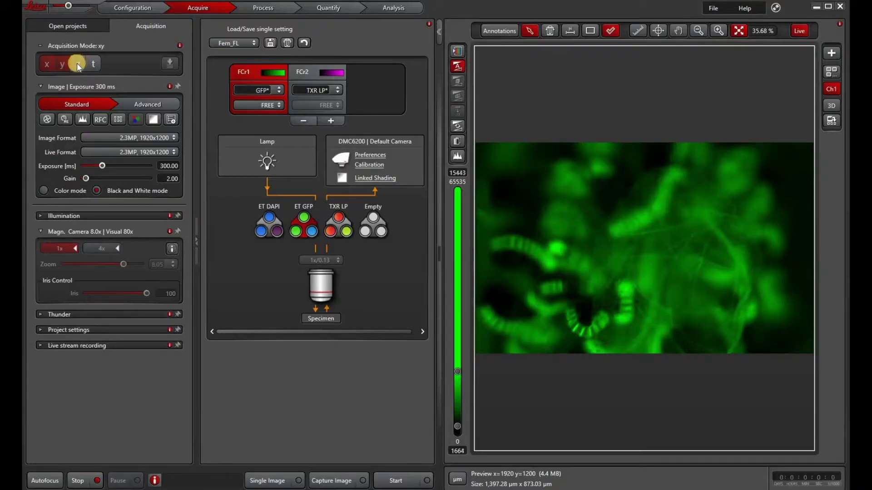
# Switch to xyz mode and mark the z-stack begin (137480 µm) and end (137744 µm) positions
pyautogui.click(77, 62)
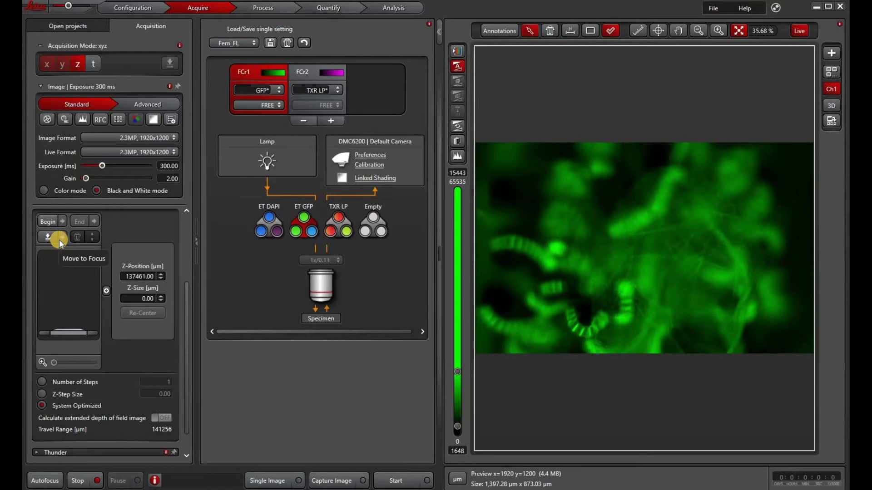
pyautogui.click(48, 222)
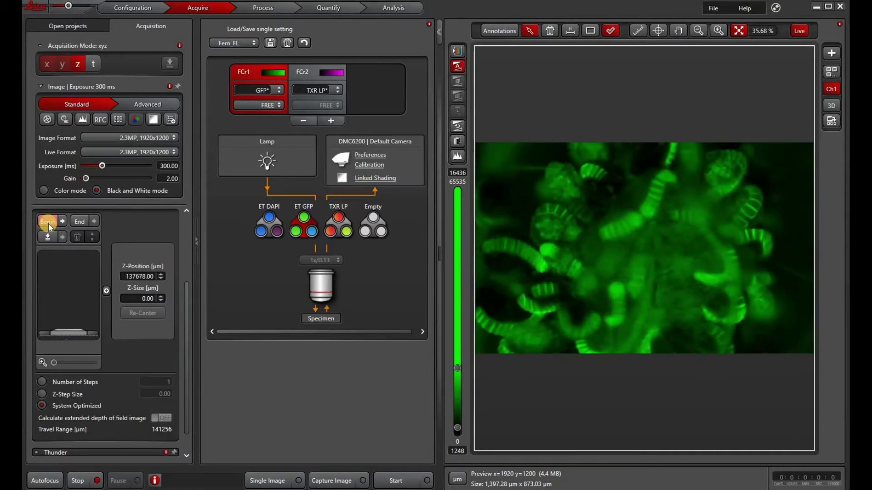
pyautogui.click(77, 222)
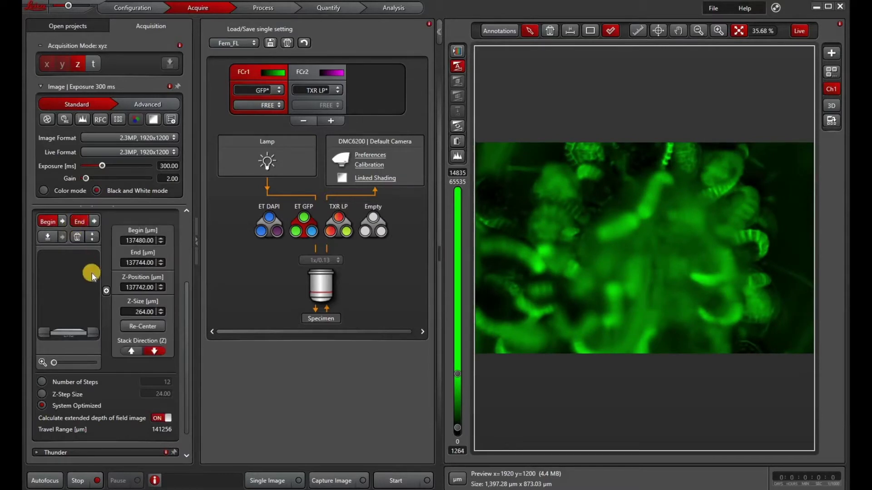
pyautogui.click(62, 219)
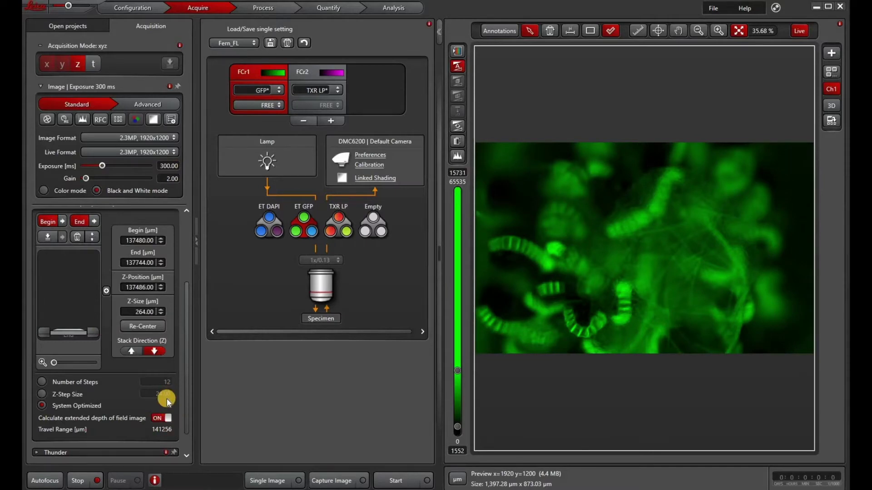
# Keep the extended depth of field calculation on and start acquiring the 12-slice stack
pyautogui.click(158, 418)
pyautogui.click(158, 418)
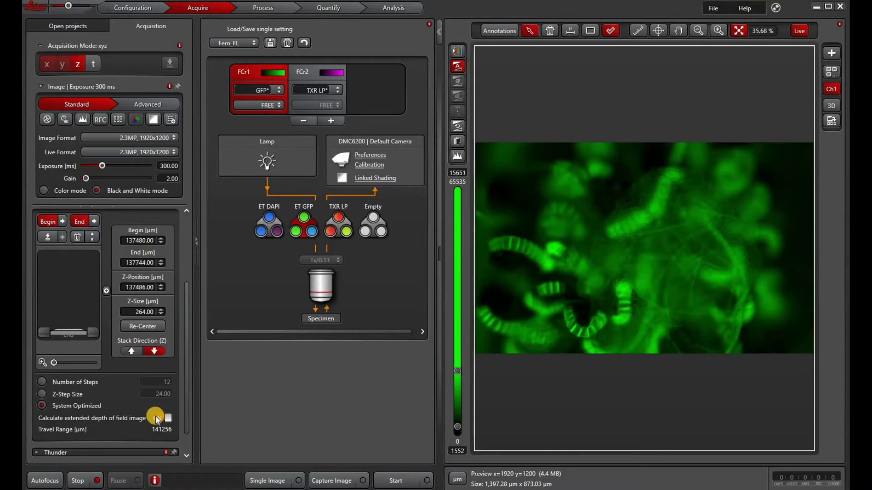
pyautogui.click(397, 481)
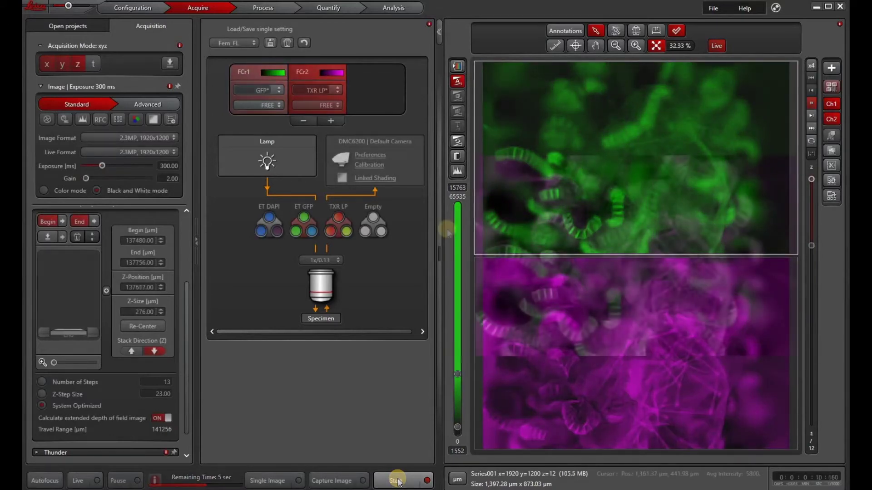
# Maximize the Series001 viewer, browse deeper focal planes back to plane 7, then restore the panels
pyautogui.doubleClick(489, 260)
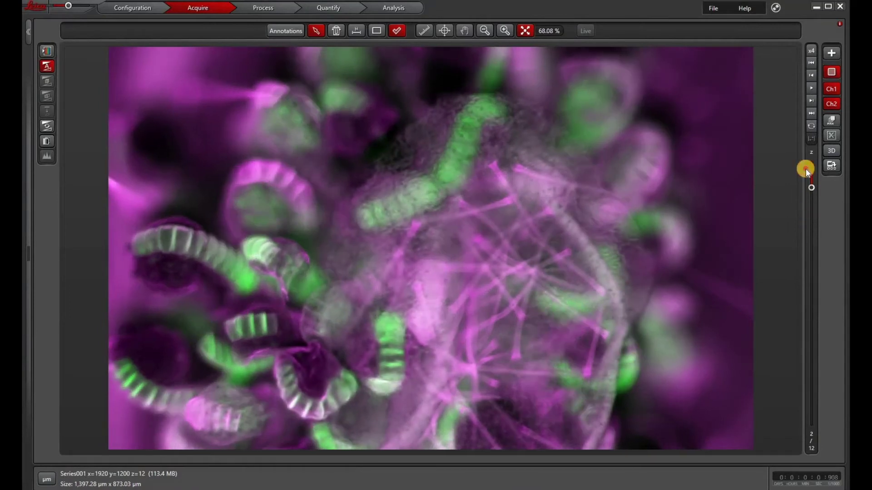
pyautogui.moveTo(812, 235); pyautogui.dragTo(812, 327)
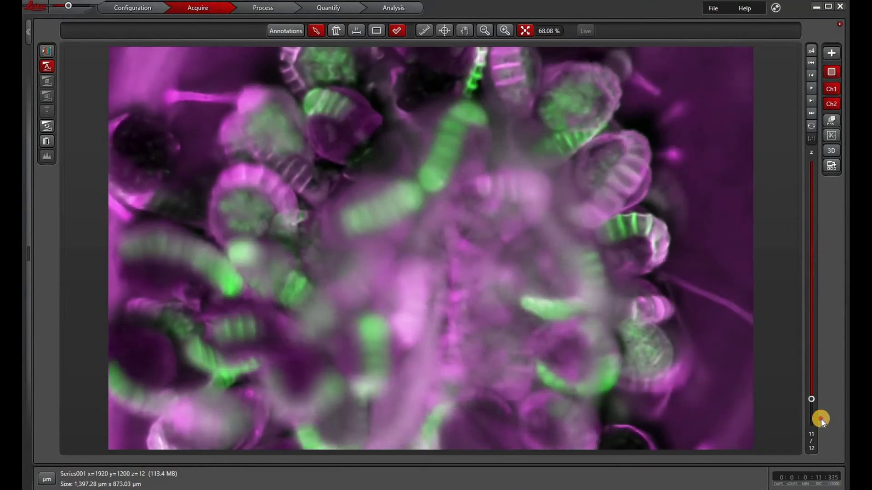
pyautogui.click(821, 295)
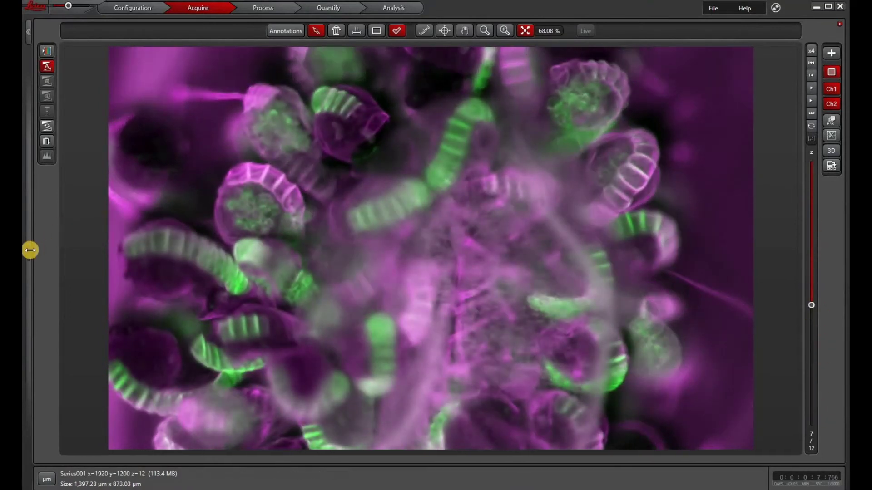
pyautogui.click(30, 250)
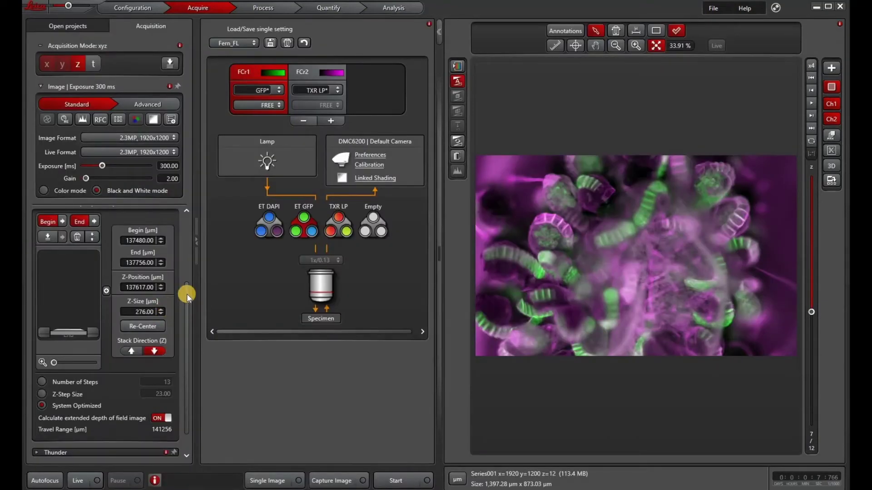
# Expand Project settings and leave the z-movement order at Z then Lambda
pyautogui.scroll(-2, 137, 390)
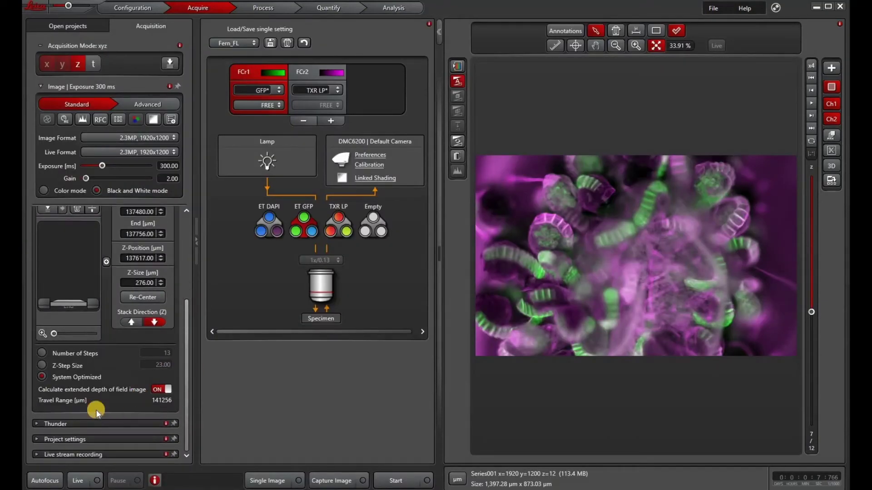
pyautogui.click(35, 437)
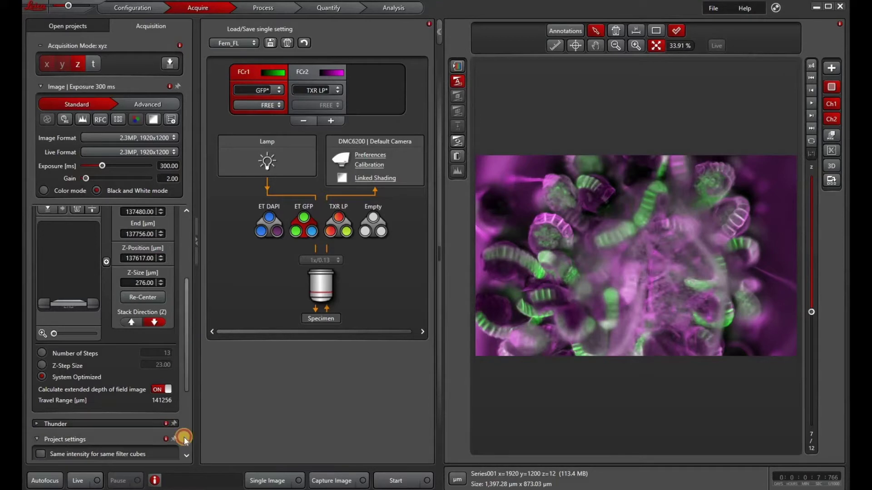
pyautogui.scroll(-5, 187, 432)
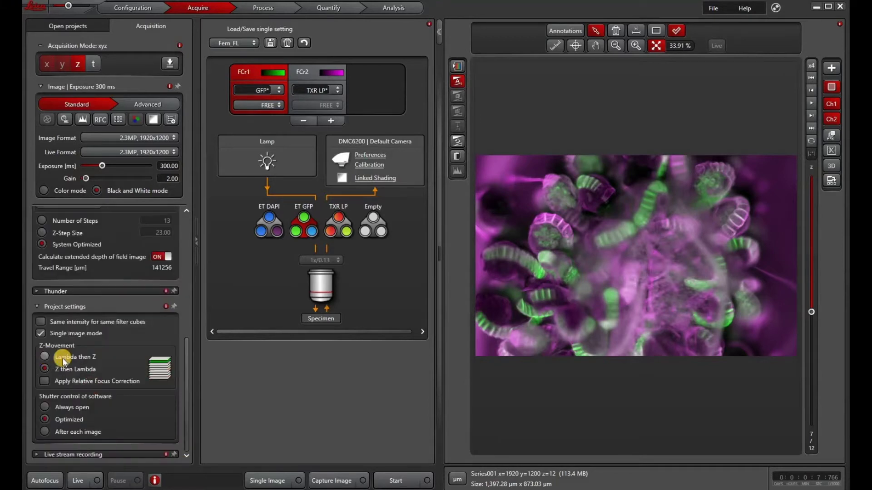
pyautogui.click(45, 357)
pyautogui.click(45, 369)
# View Multifocus Image - 1 full-window, then restore the panels and reload Series001
pyautogui.click(37, 308)
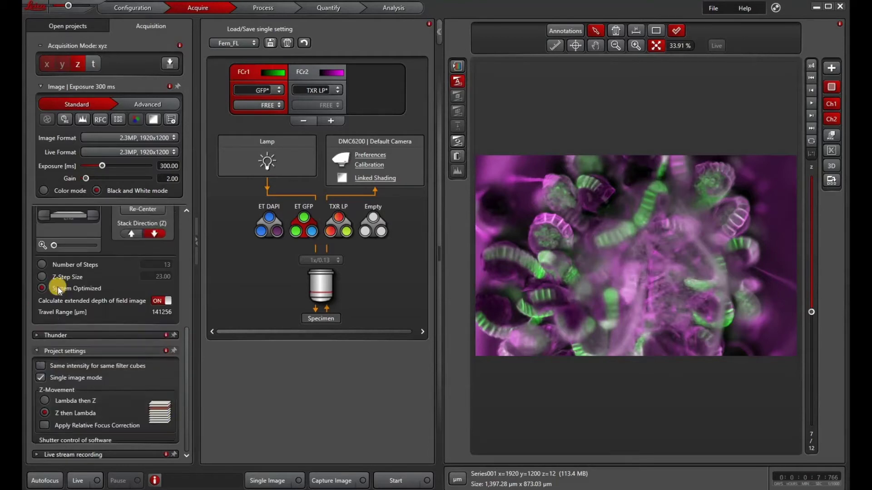
pyautogui.click(40, 23)
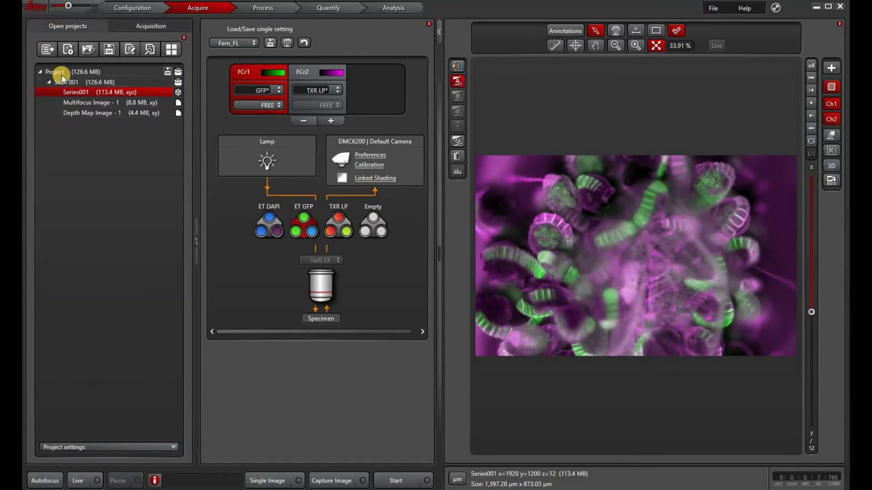
pyautogui.click(75, 101)
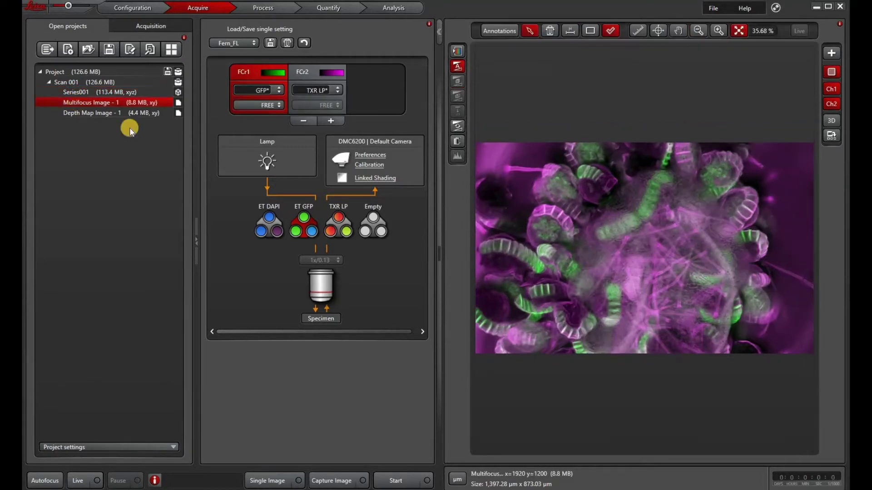
pyautogui.click(438, 239)
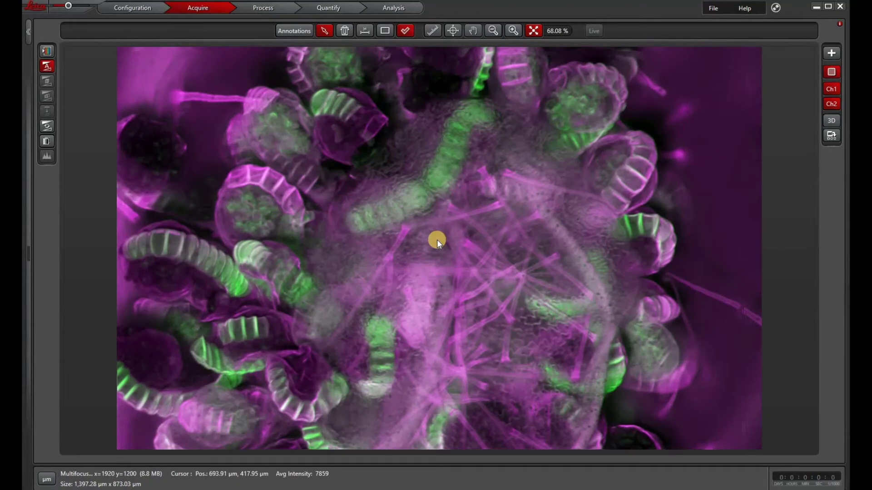
pyautogui.click(27, 235)
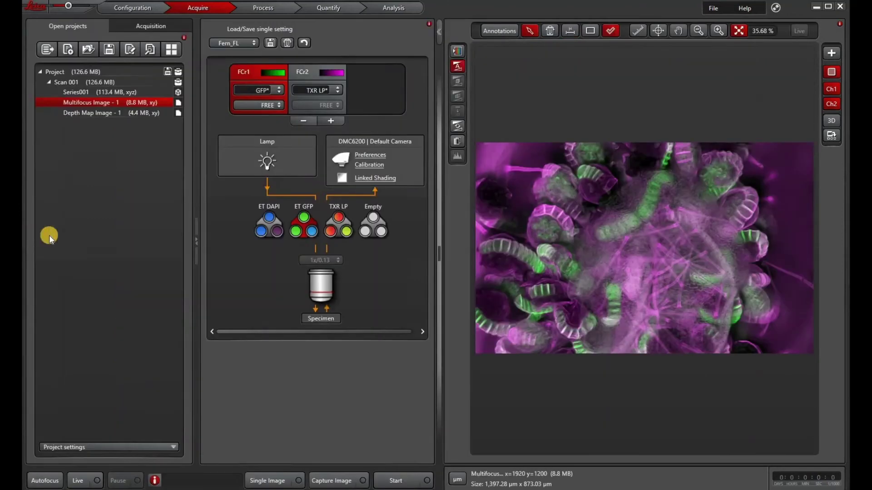
pyautogui.click(78, 92)
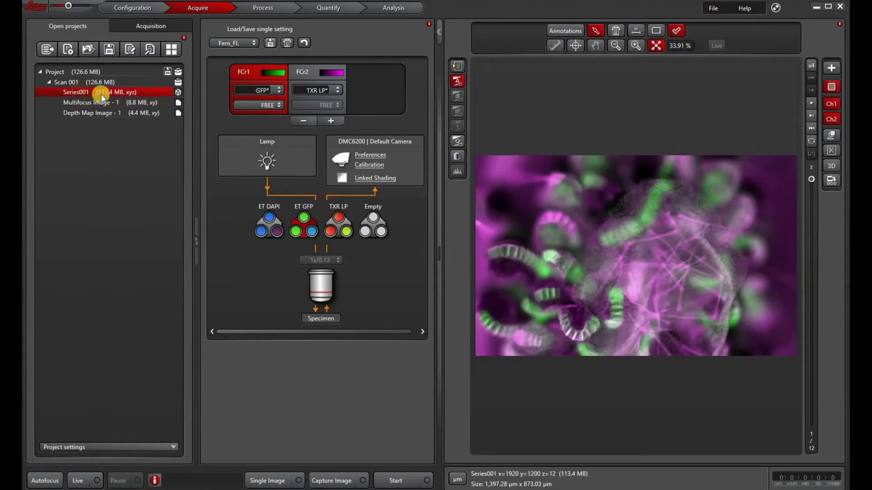
# Apply Extended Depth of Field to Series001 with Ch1 as the reference channel
pyautogui.click(262, 8)
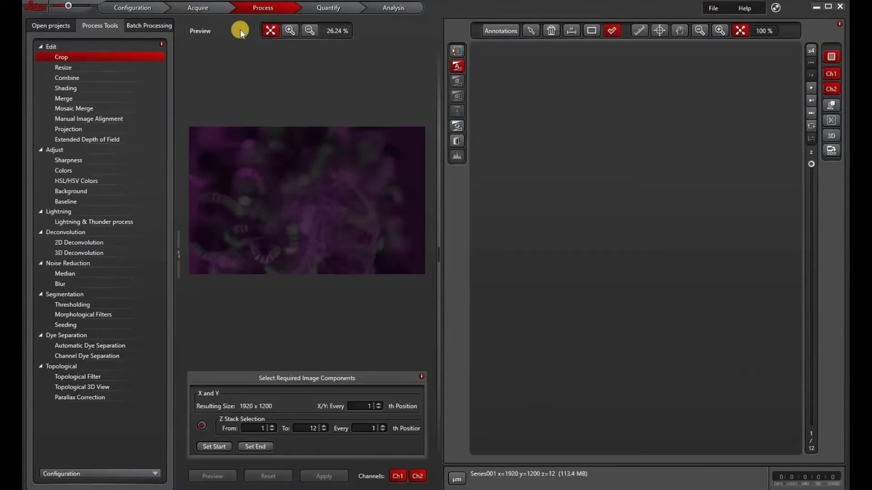
pyautogui.click(92, 141)
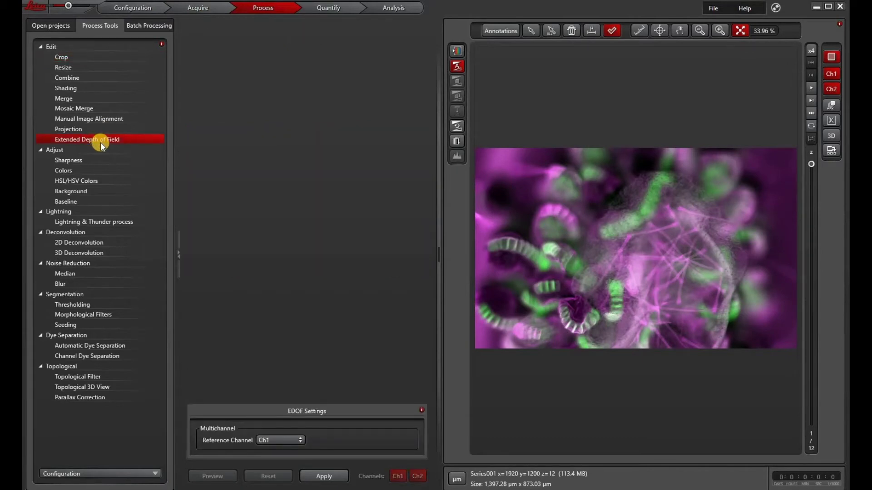
pyautogui.click(274, 441)
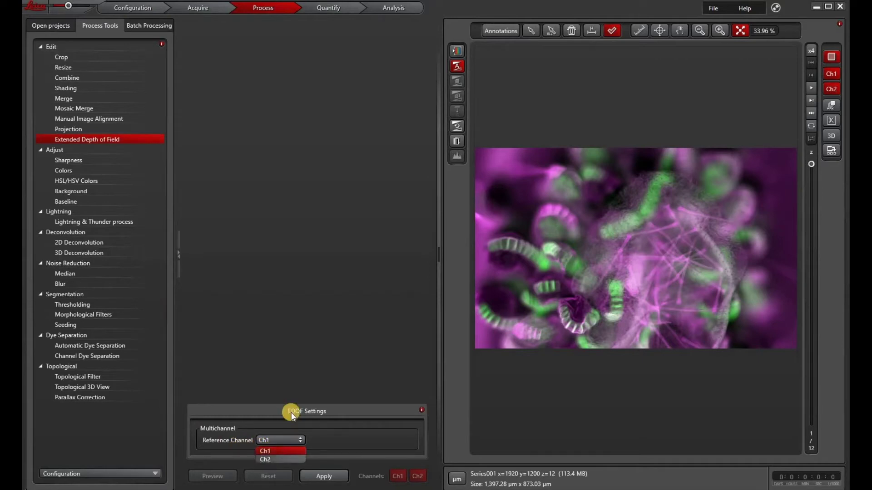
pyautogui.click(318, 476)
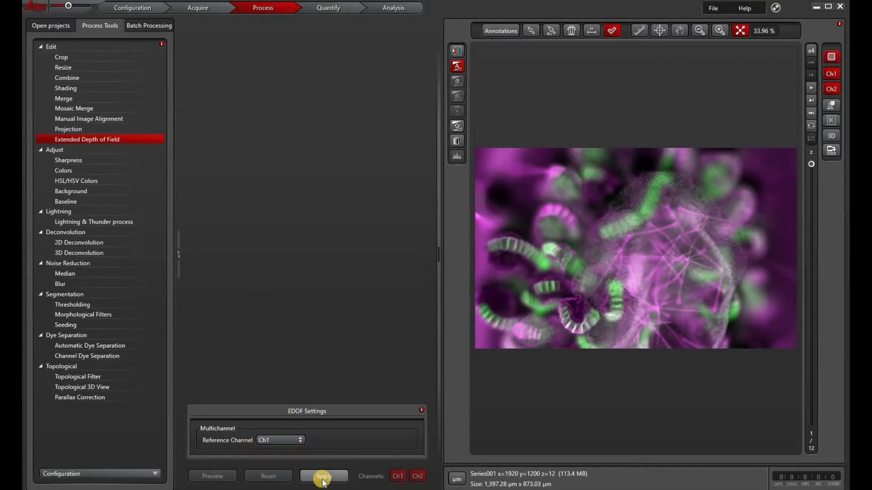
pyautogui.click(324, 479)
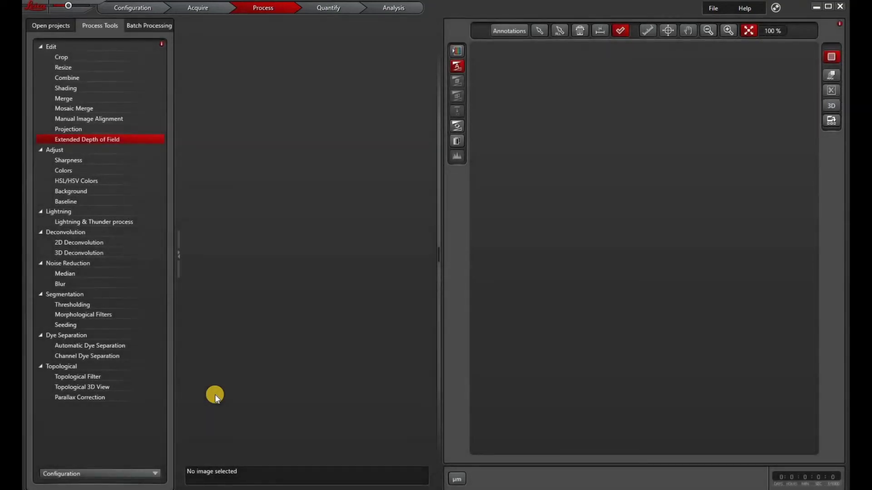
pyautogui.click(43, 26)
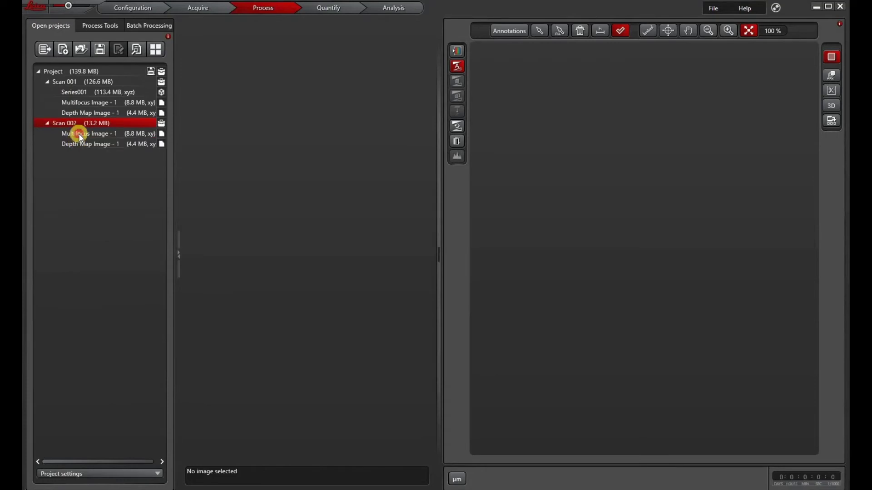
# Compare the Scan 002 and Scan 001 multifocus images, then reselect Series001
pyautogui.click(78, 134)
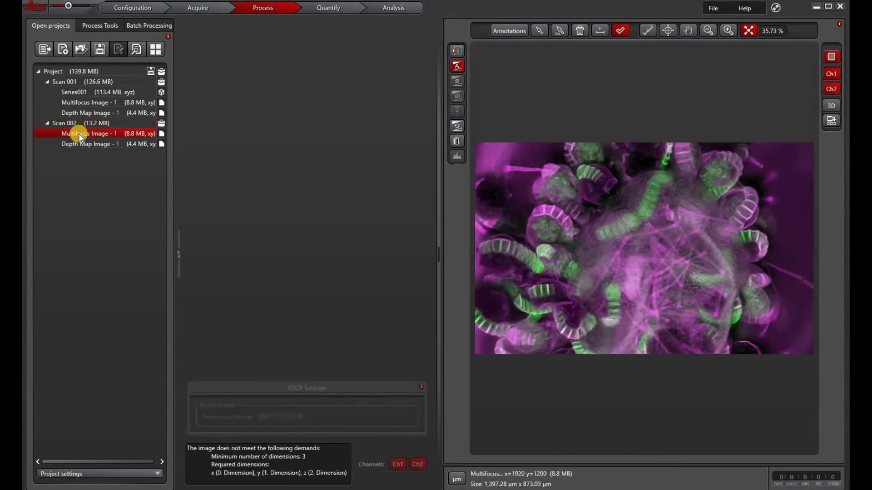
pyautogui.click(91, 104)
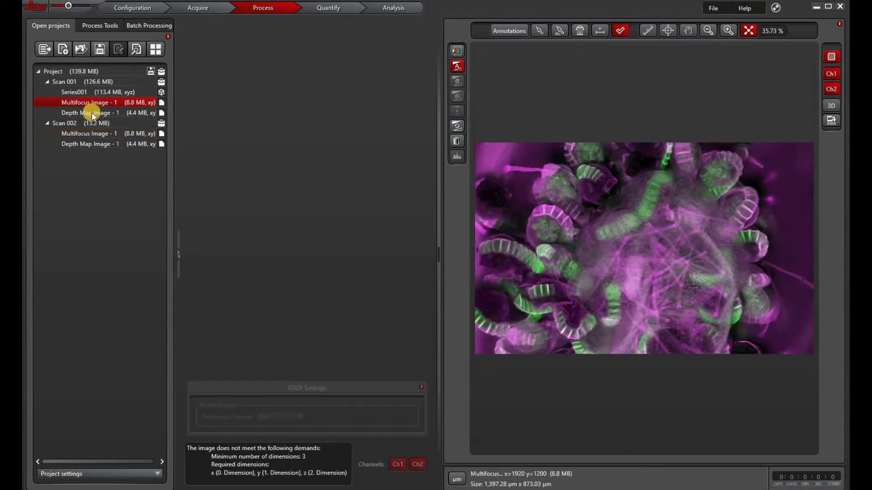
pyautogui.click(86, 134)
pyautogui.click(100, 26)
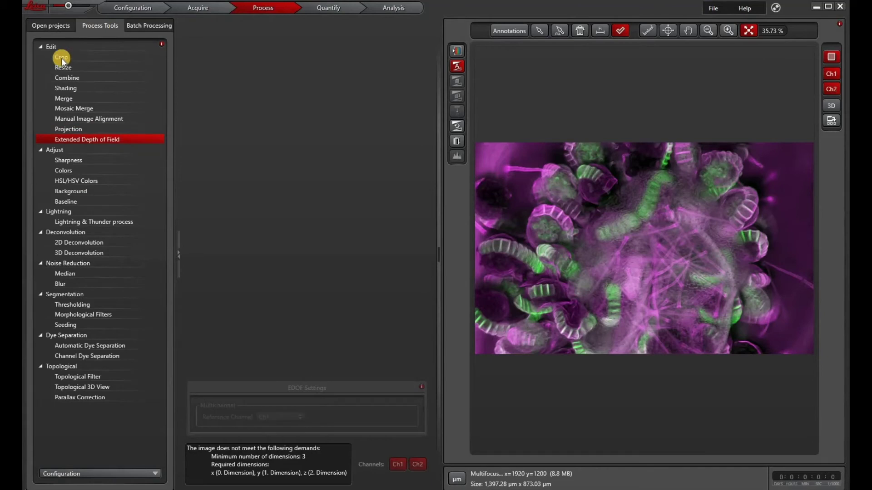
pyautogui.click(58, 26)
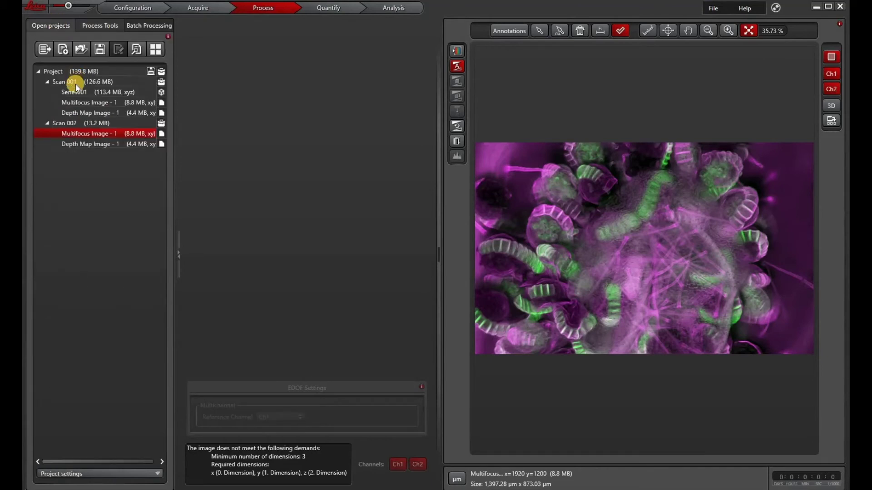
pyautogui.click(91, 92)
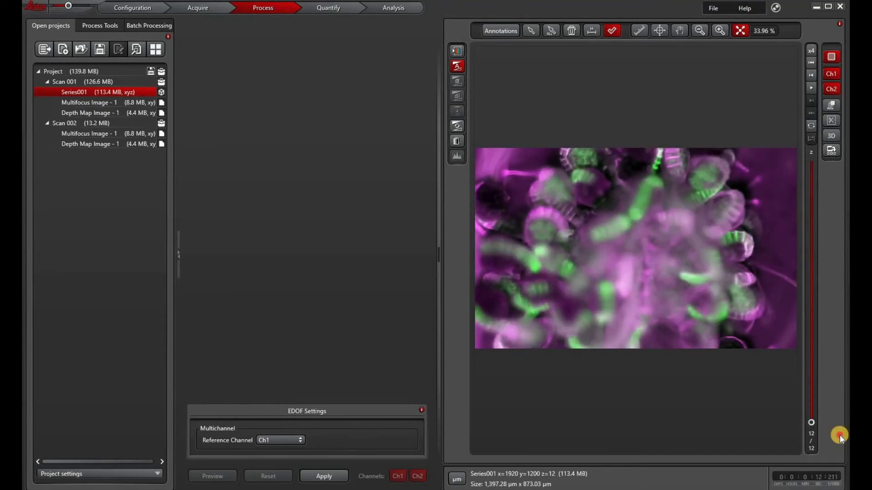
# Check the Crop tool's Z 1 to 12 components for Series001, then pick the Projection tool
pyautogui.click(94, 25)
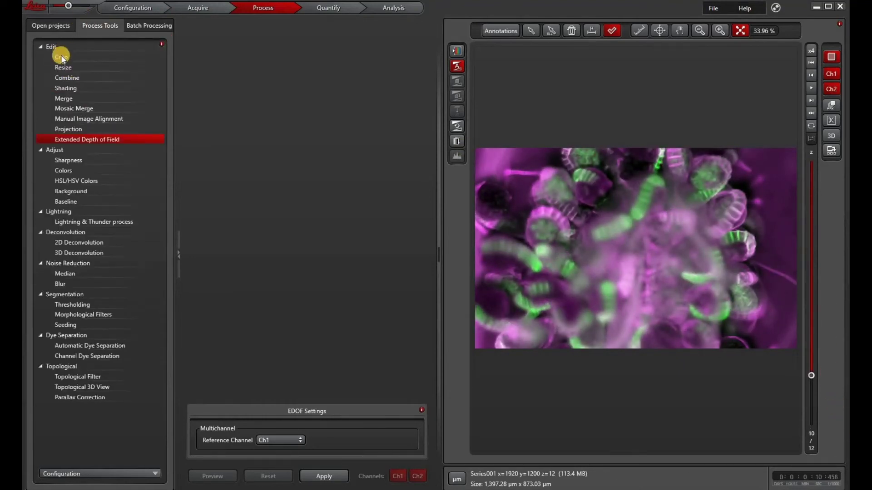
pyautogui.click(62, 57)
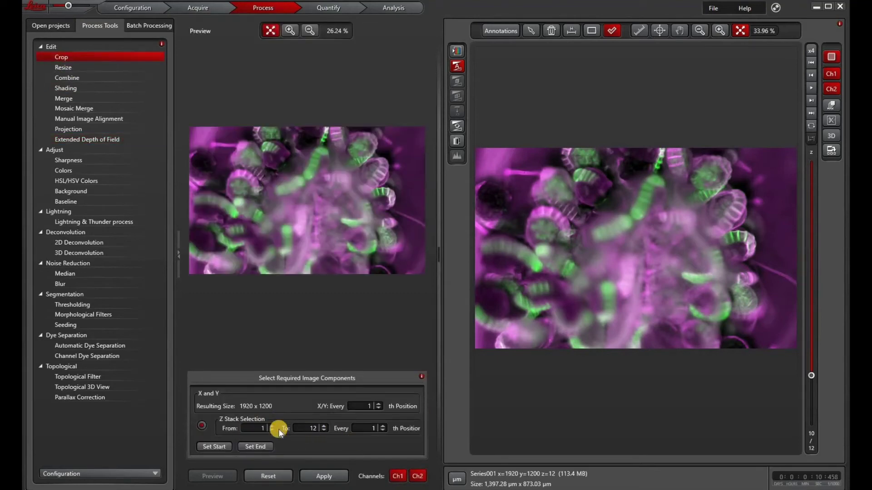
pyautogui.click(45, 27)
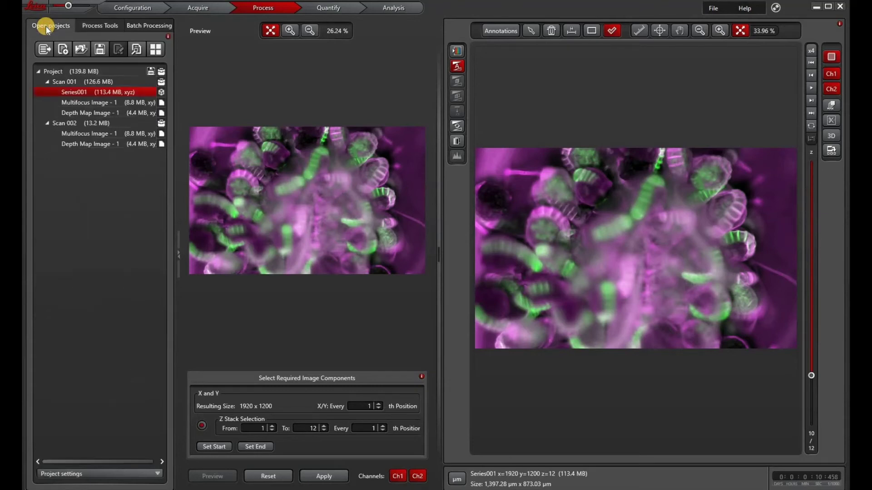
pyautogui.click(90, 26)
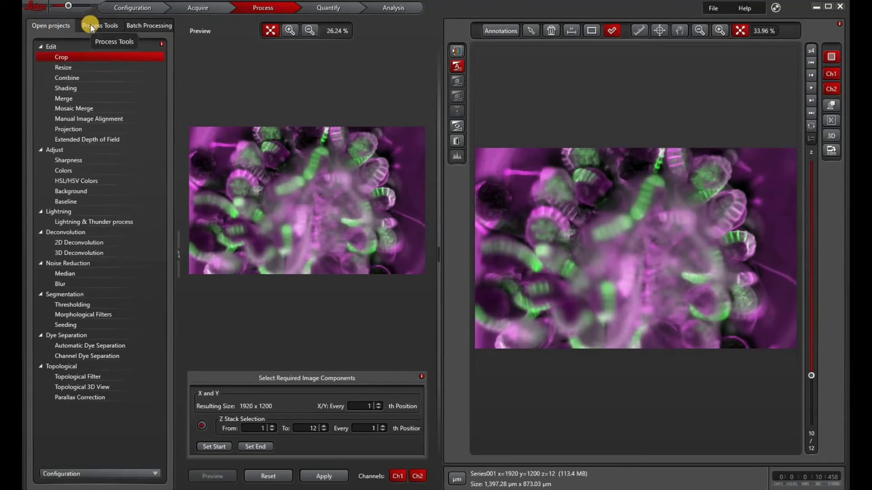
pyautogui.click(72, 130)
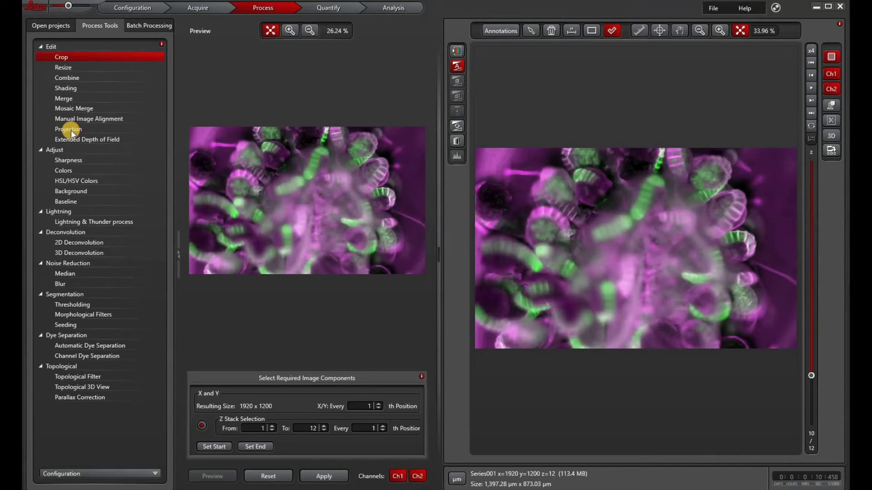
# Run Parallax Correction on Series001 with Center Image, Ch1 reference and cropping after correction
pyautogui.click(99, 25)
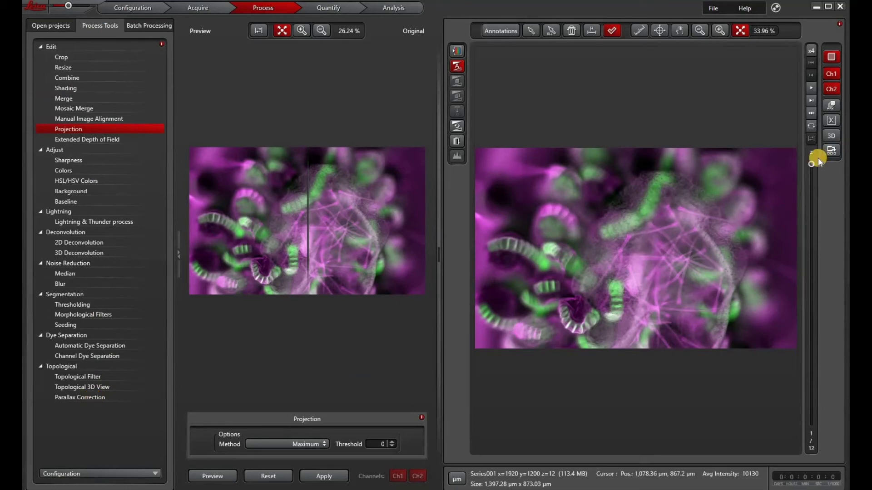
pyautogui.moveTo(816, 281); pyautogui.dragTo(812, 234)
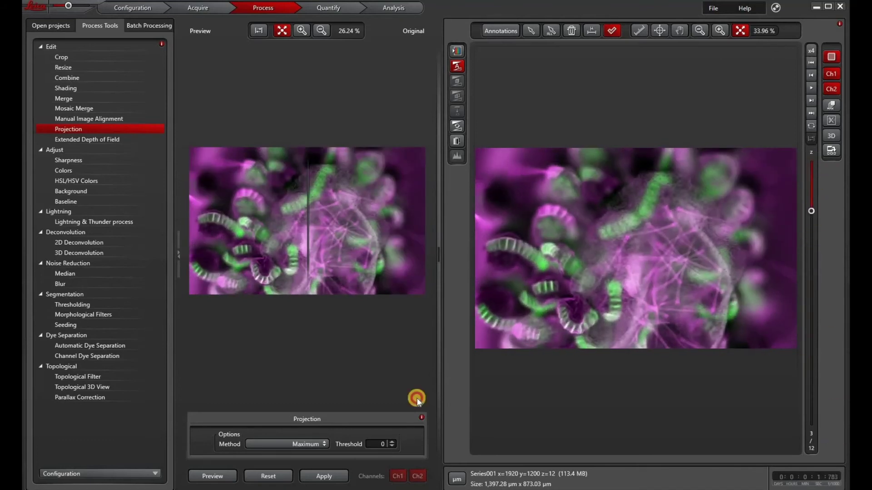
pyautogui.click(73, 400)
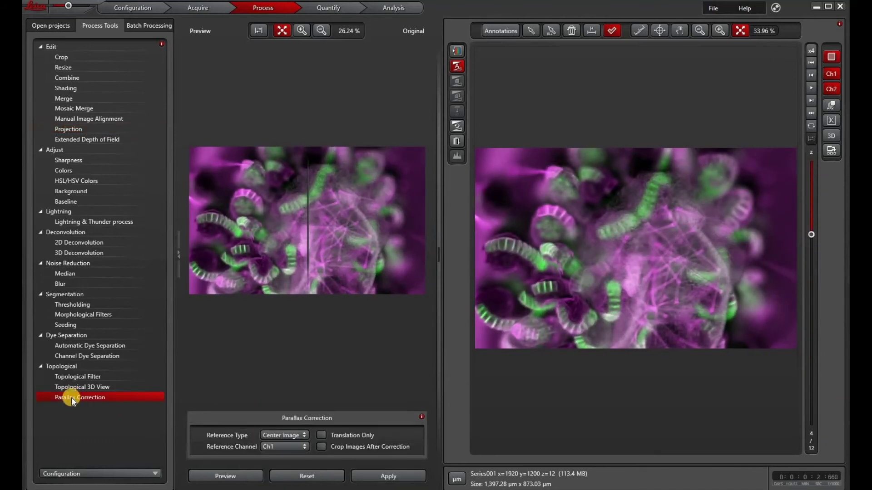
pyautogui.click(281, 444)
pyautogui.click(281, 445)
pyautogui.click(280, 435)
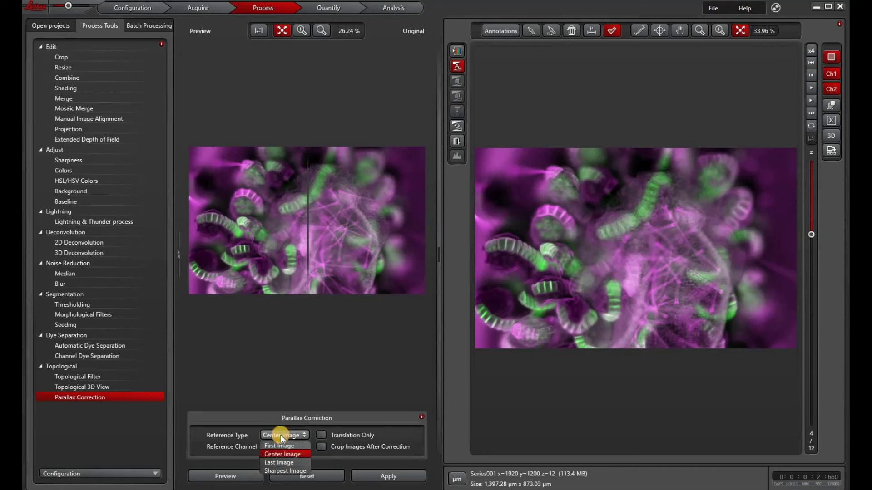
pyautogui.click(296, 438)
pyautogui.click(323, 448)
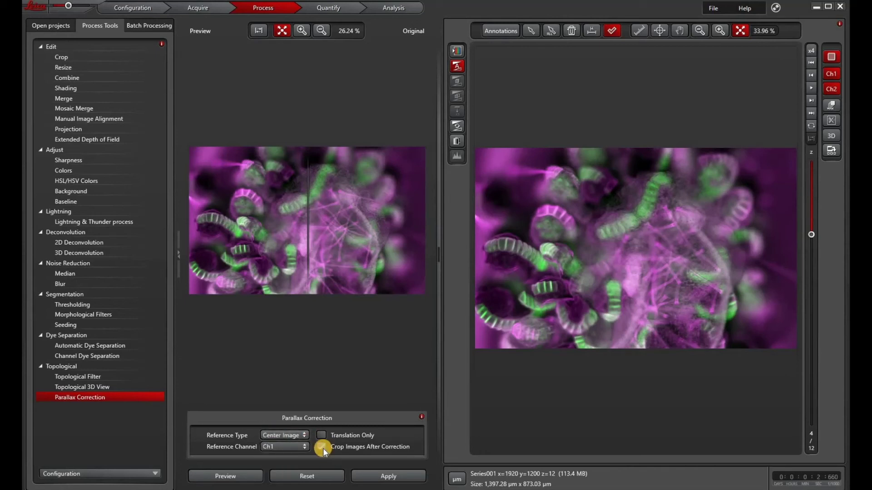
pyautogui.click(404, 478)
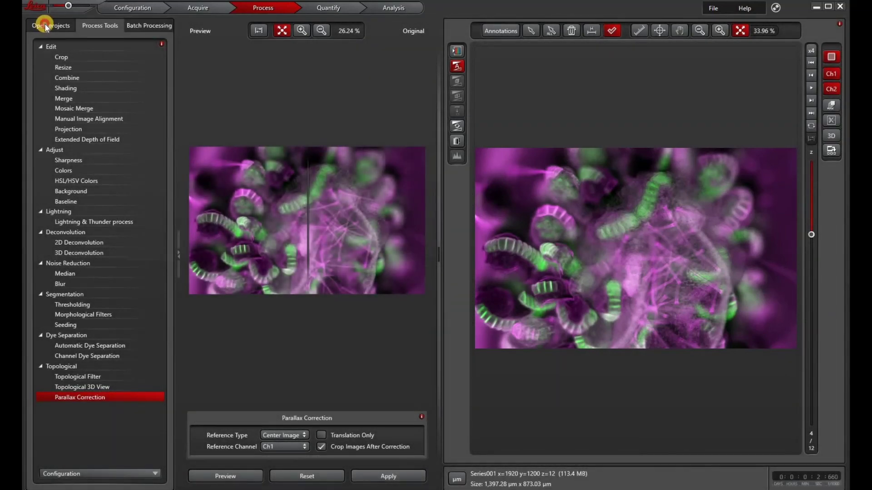
pyautogui.click(45, 25)
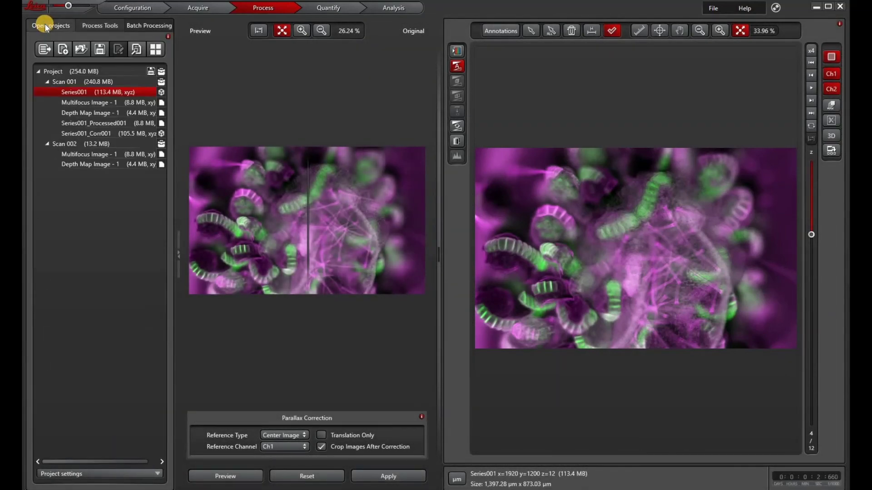
# Check Series001_Corr001's 12 z-slices, then apply a Maximum projection to it
pyautogui.click(77, 134)
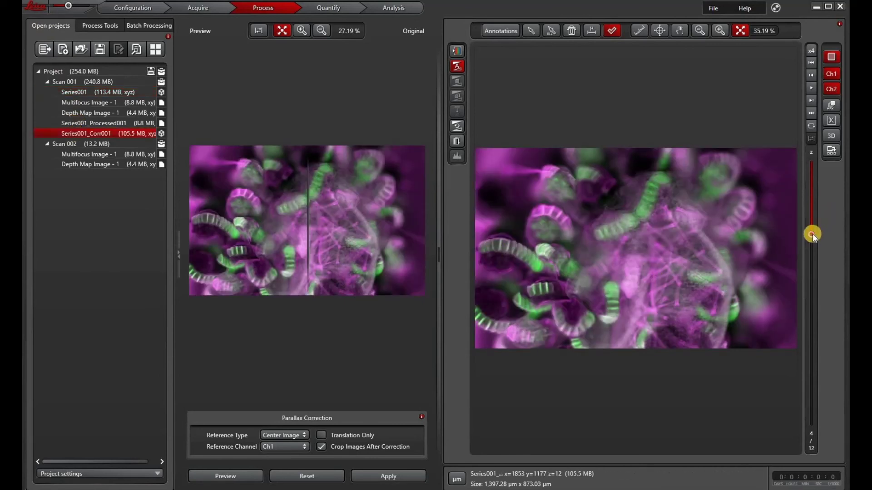
pyautogui.moveTo(813, 234); pyautogui.dragTo(784, 473)
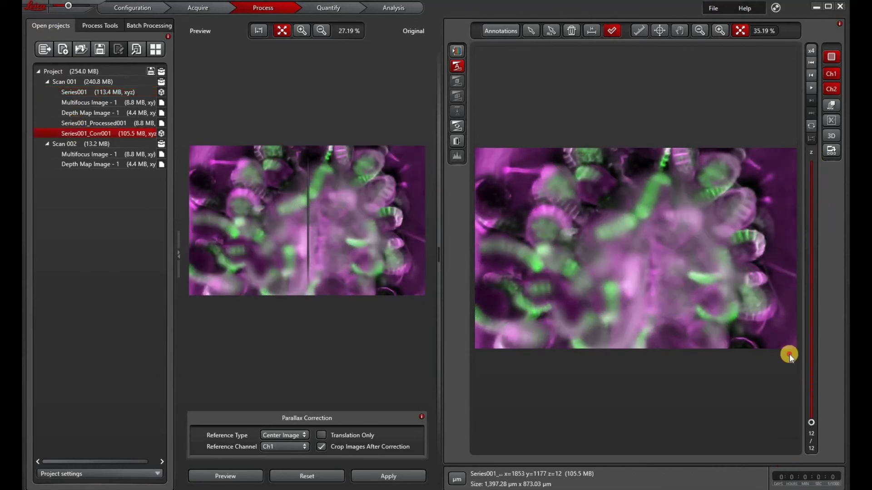
pyautogui.moveTo(793, 292); pyautogui.dragTo(796, 277)
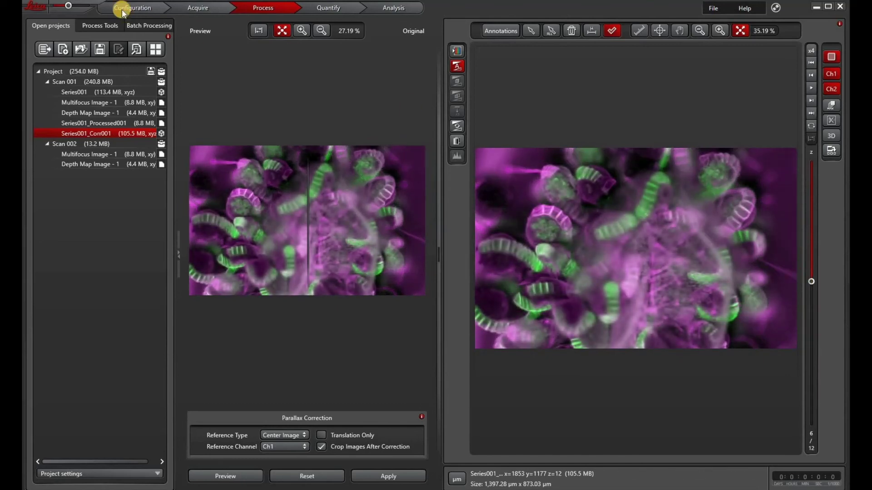
pyautogui.click(98, 25)
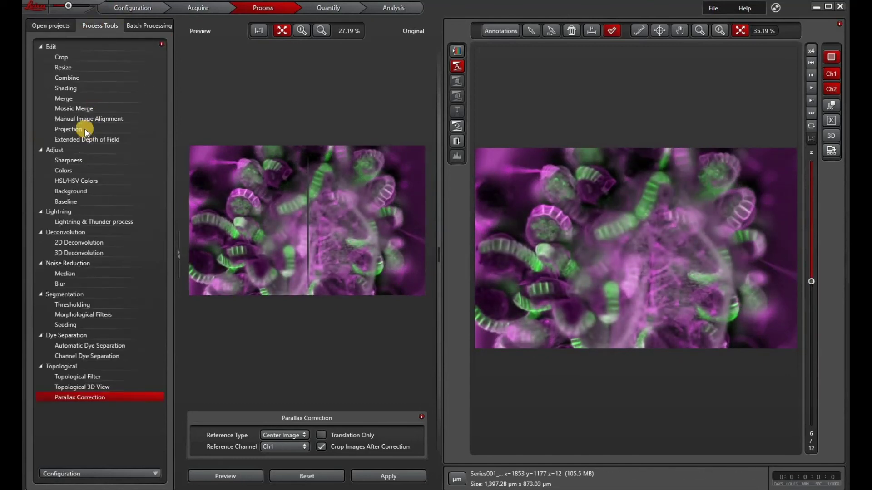
pyautogui.click(91, 128)
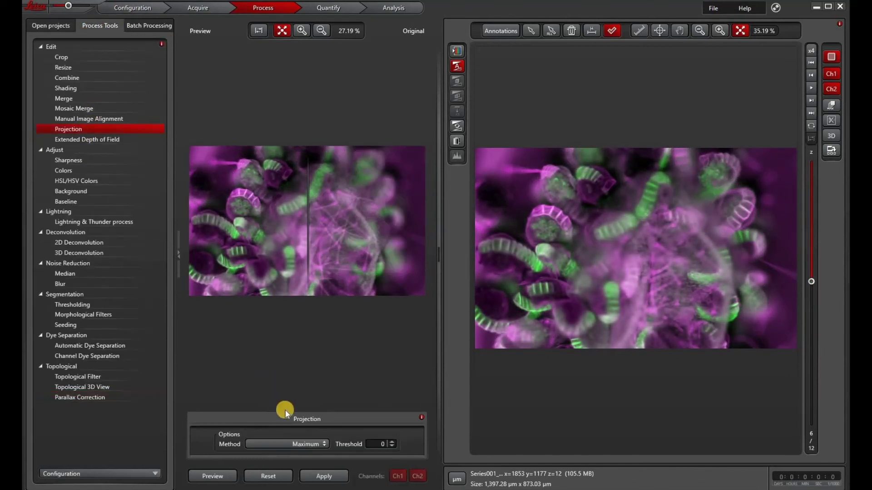
pyautogui.click(321, 481)
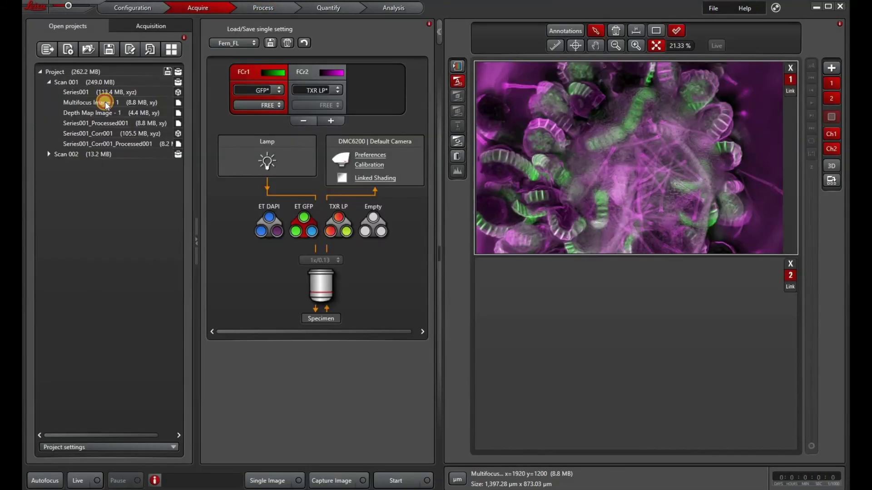
# Load Multifocus Image - 1 and Series001_Corr001_Processed001 into two full-window side-by-side viewers
pyautogui.click(106, 104)
pyautogui.click(533, 303)
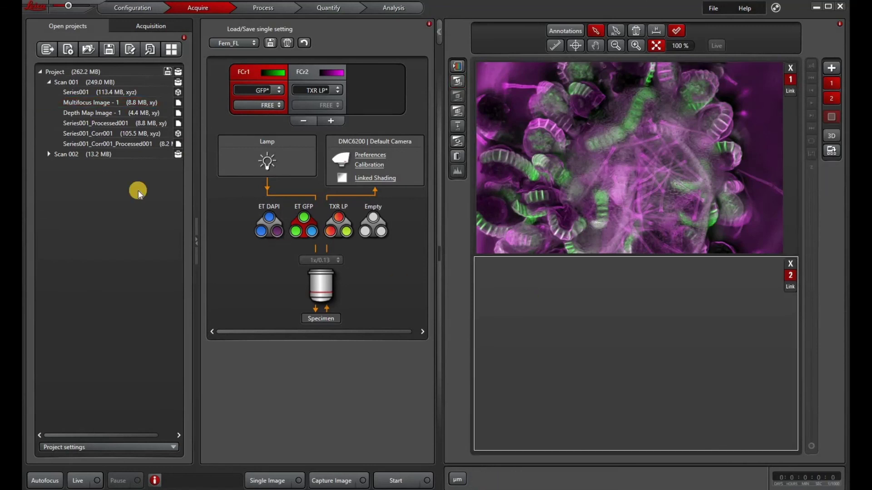
pyautogui.click(110, 144)
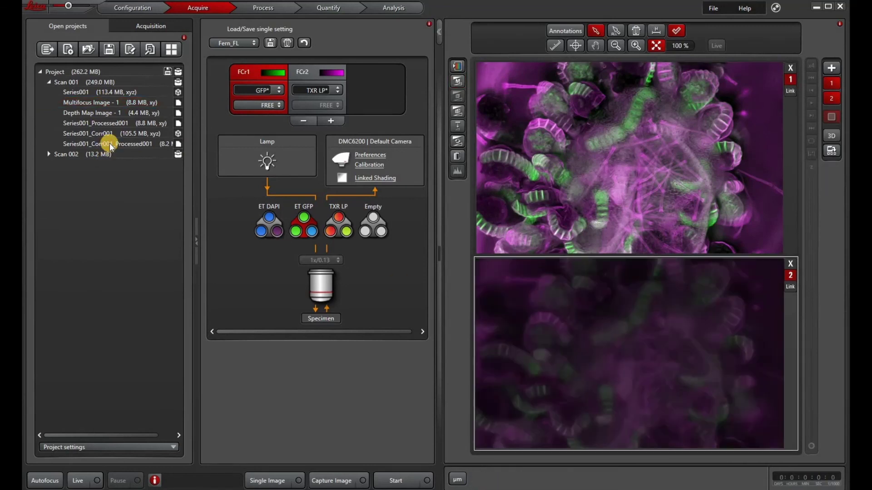
pyautogui.click(458, 80)
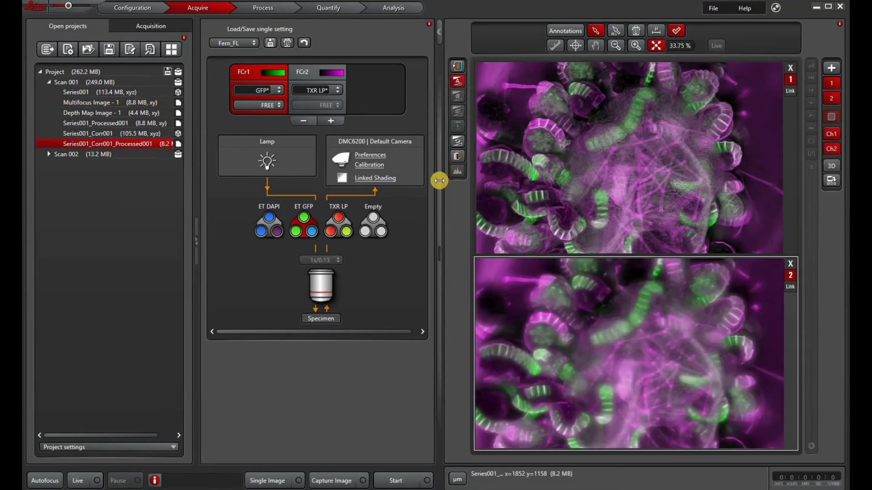
pyautogui.click(439, 181)
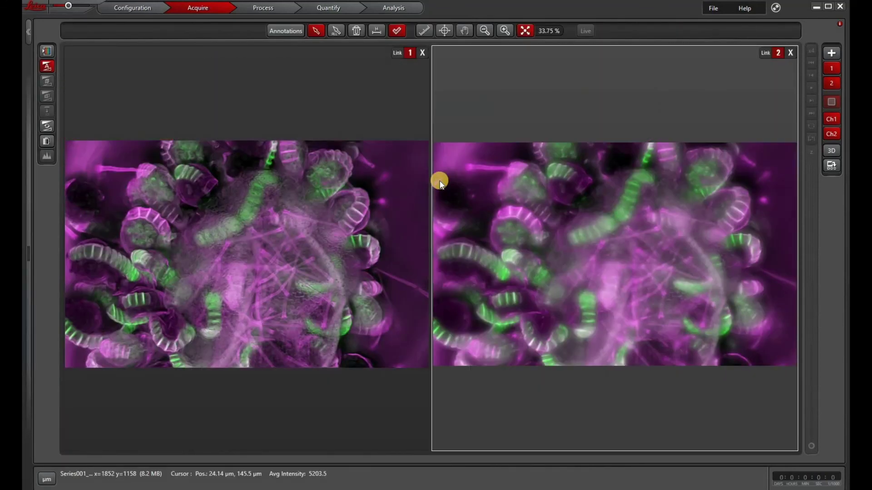
# Link both viewers, zoom in, and pan together to another fern region
pyautogui.click(393, 52)
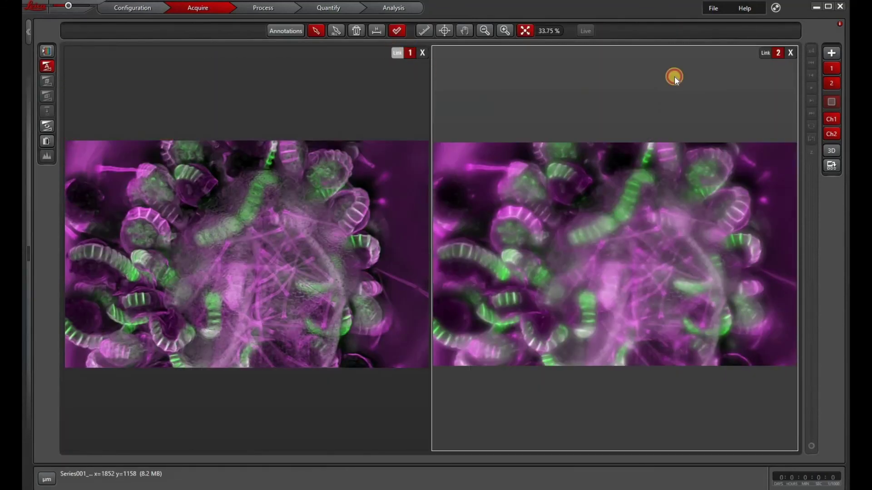
pyautogui.click(779, 54)
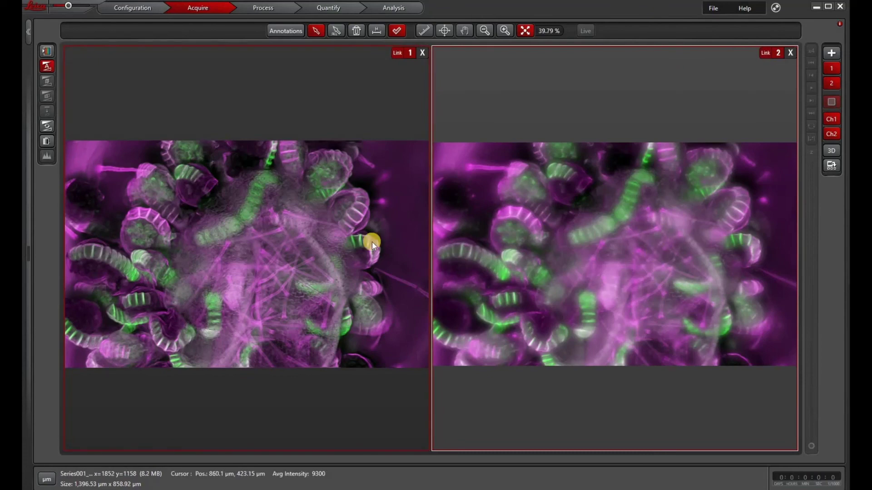
pyautogui.scroll(5, 624, 241)
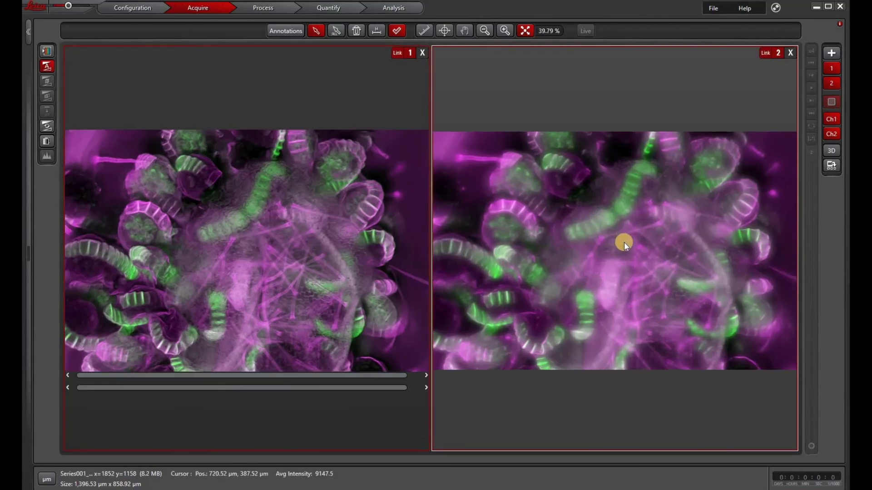
pyautogui.scroll(3, 624, 242)
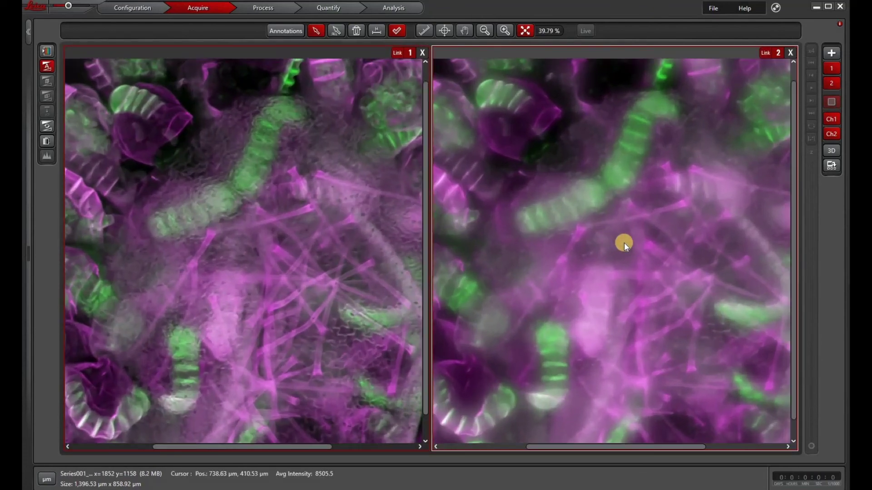
pyautogui.click(466, 31)
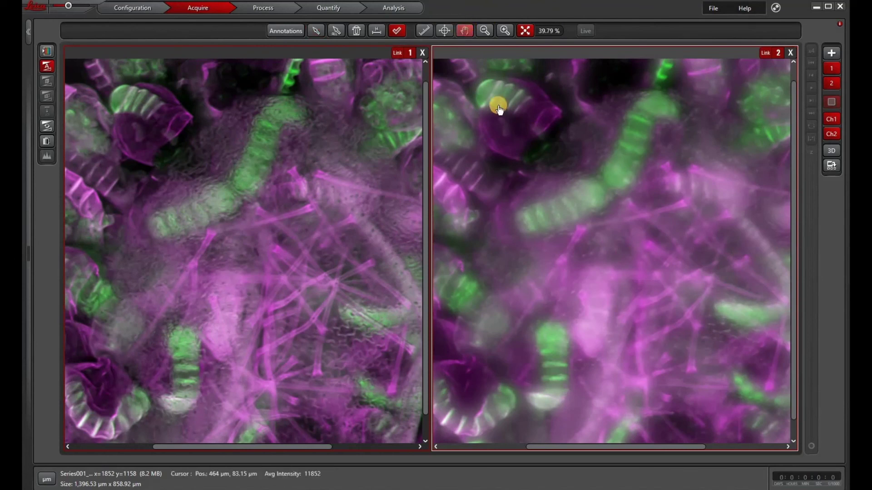
pyautogui.moveTo(564, 204); pyautogui.dragTo(666, 224)
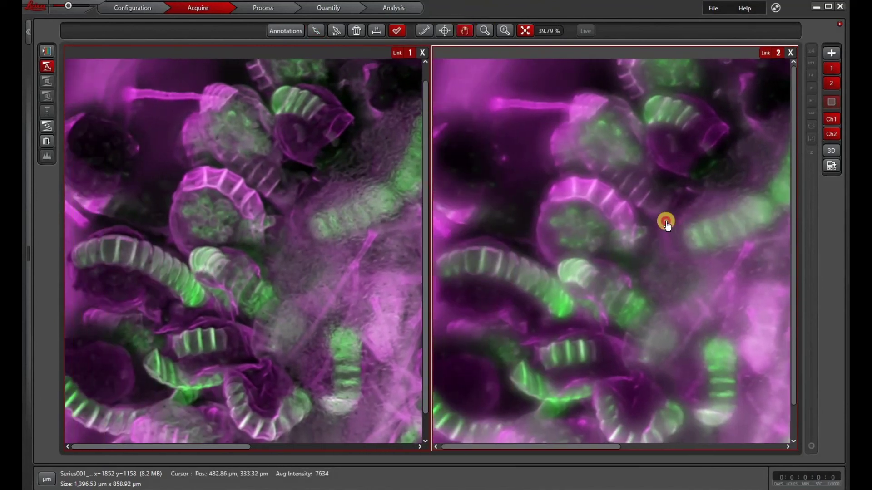